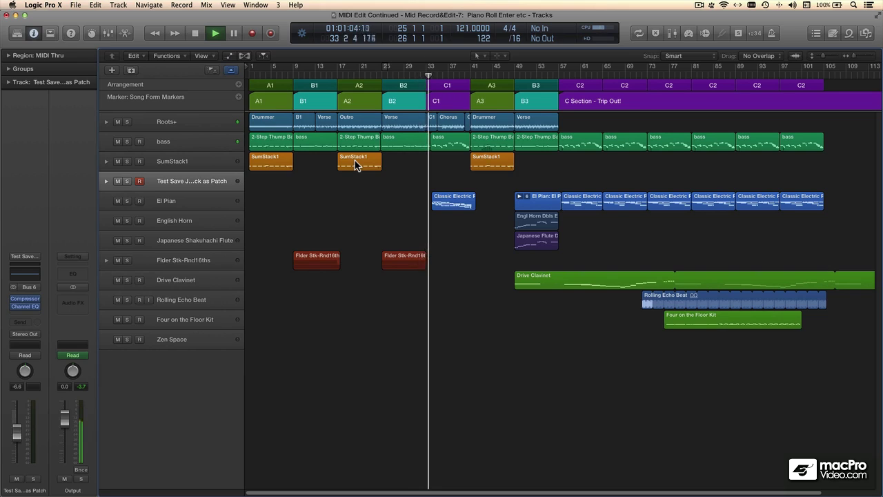
# Stop playback, save the project and set a cycle range over section B2 from bar 25 to bar 33.
pyautogui.press('space')
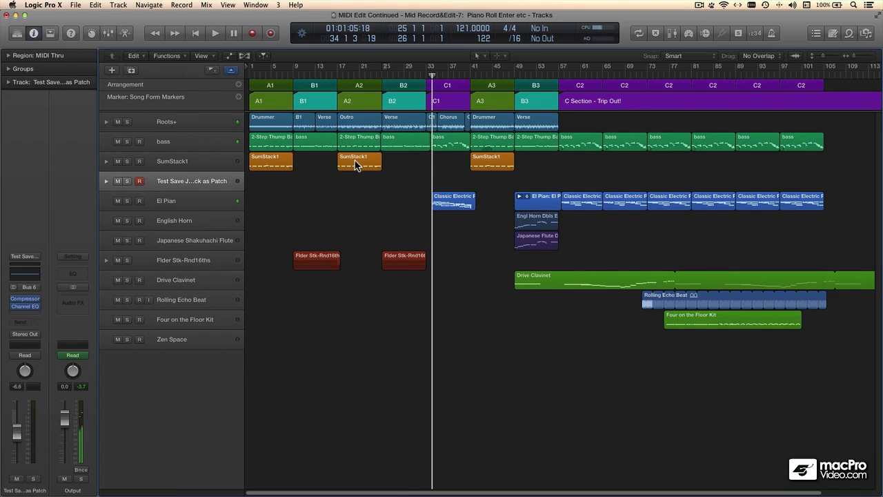
pyautogui.press('super+s')
pyautogui.press('super+Right')
pyautogui.press('super+Right')
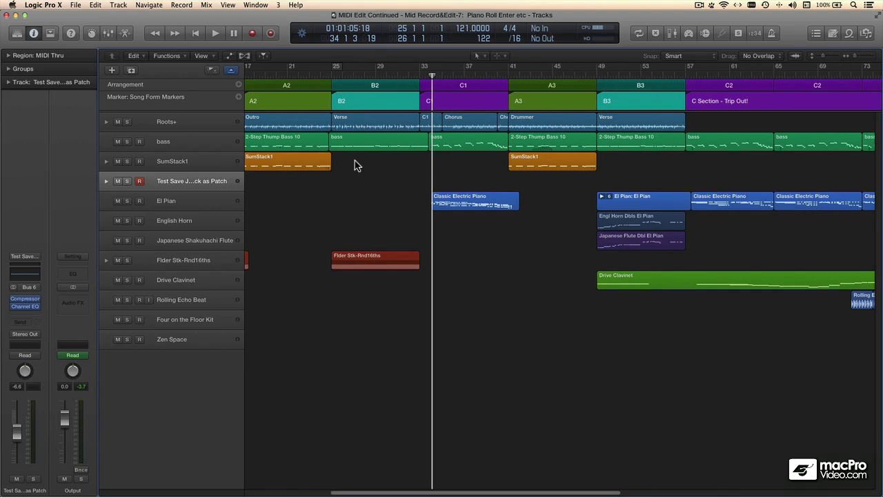
pyautogui.moveTo(334, 71); pyautogui.dragTo(419, 71)
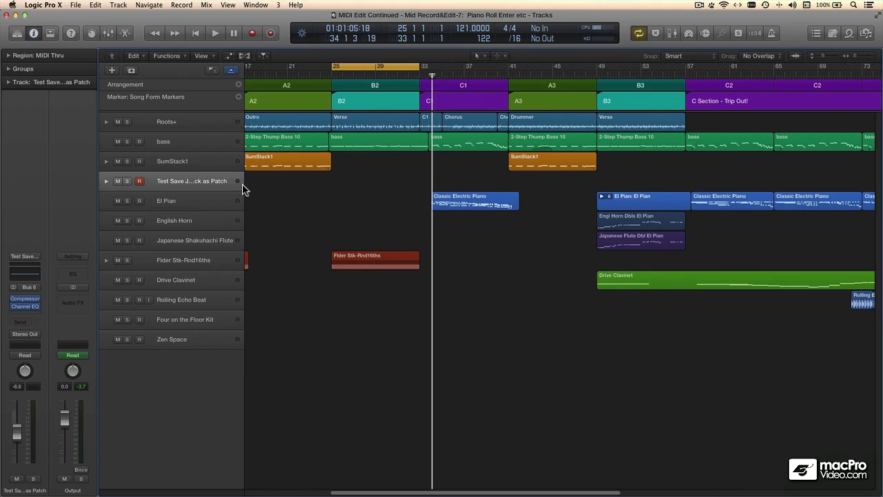
# Create an empty MIDI region on the record-enabled Test Save JP Sum Stack track and make it span bars 25 to 33.
pyautogui.moveTo(243, 189); pyautogui.dragTo(242, 185)
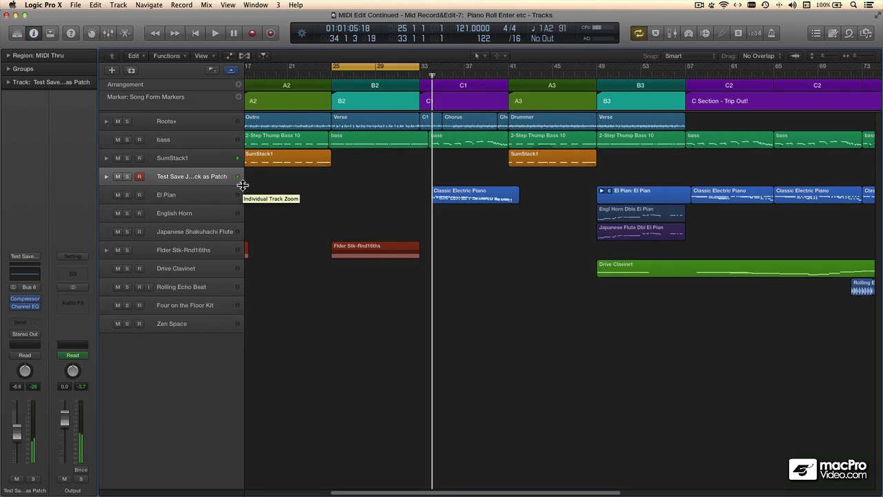
pyautogui.click(208, 166)
pyautogui.click(207, 178)
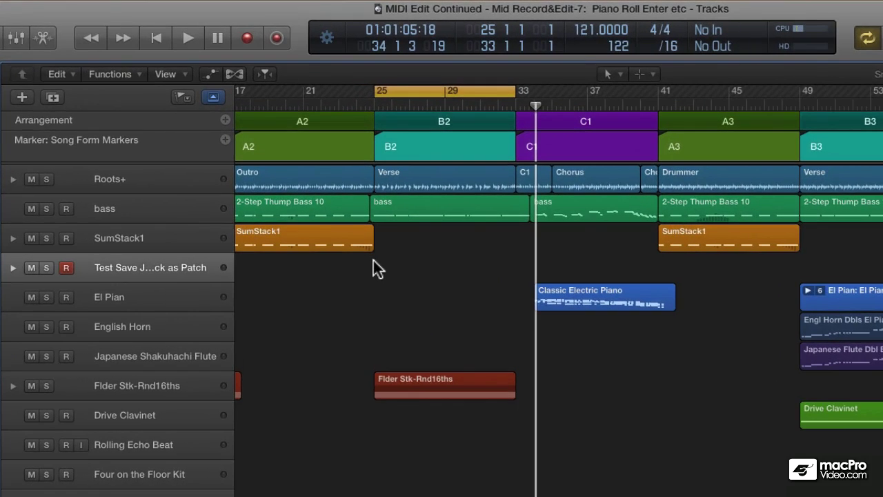
pyautogui.rightClick(373, 268)
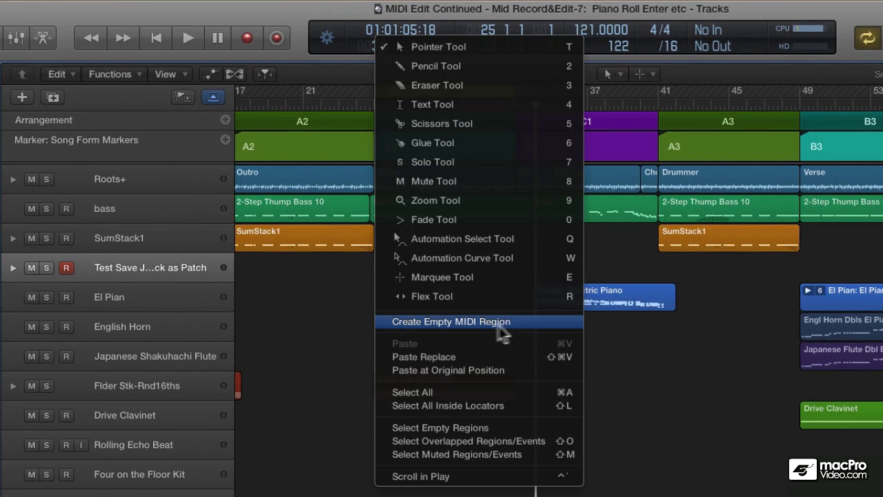
pyautogui.click(528, 331)
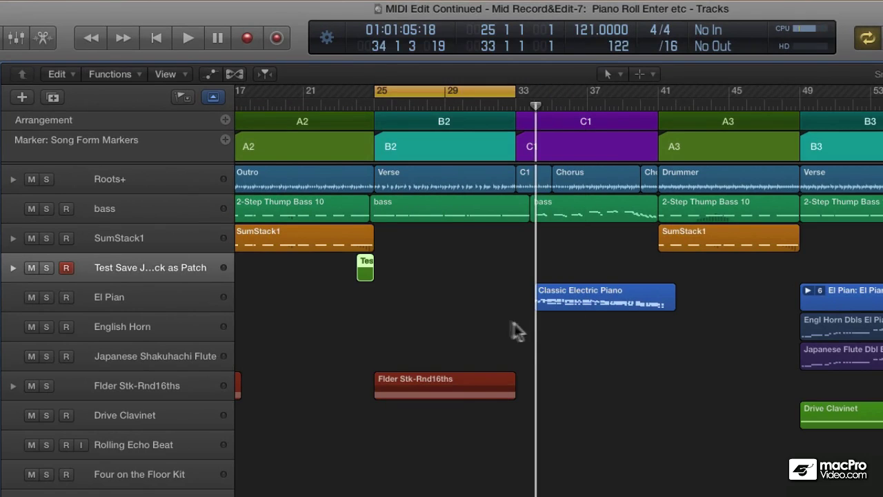
pyautogui.moveTo(363, 271); pyautogui.dragTo(511, 279)
pyautogui.press('space')
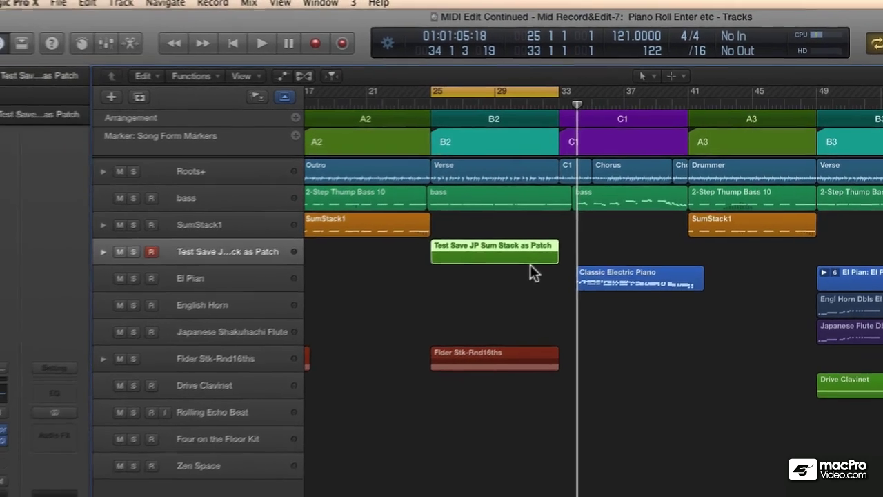
# Check in the General editing preferences which editor double-clicking a MIDI region opens, and close the preferences.
pyautogui.click(84, 6)
pyautogui.moveTo(93, 42)
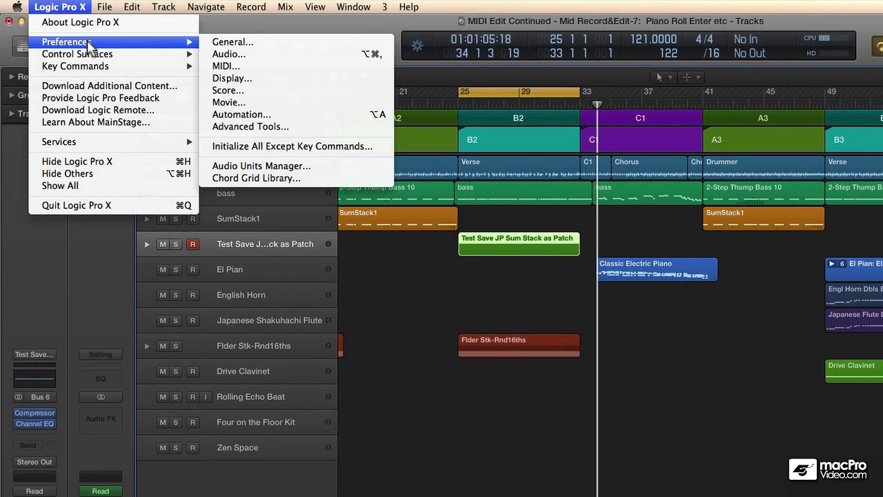
pyautogui.click(233, 43)
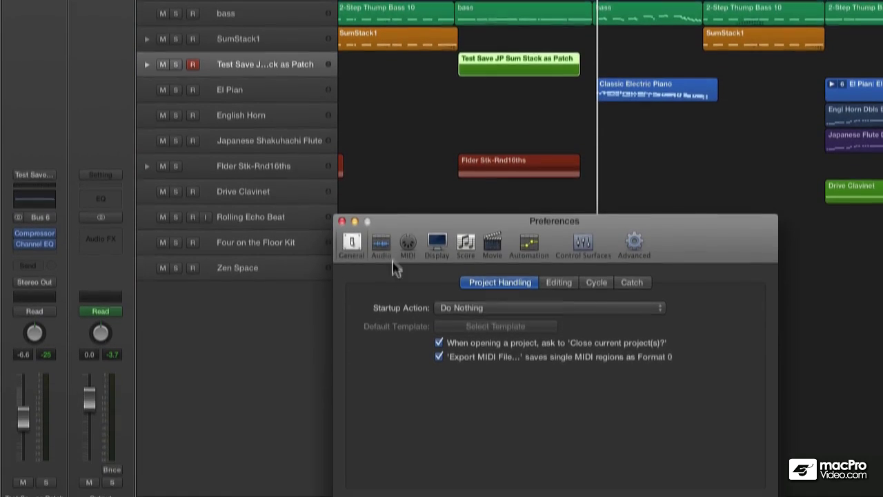
pyautogui.click(556, 277)
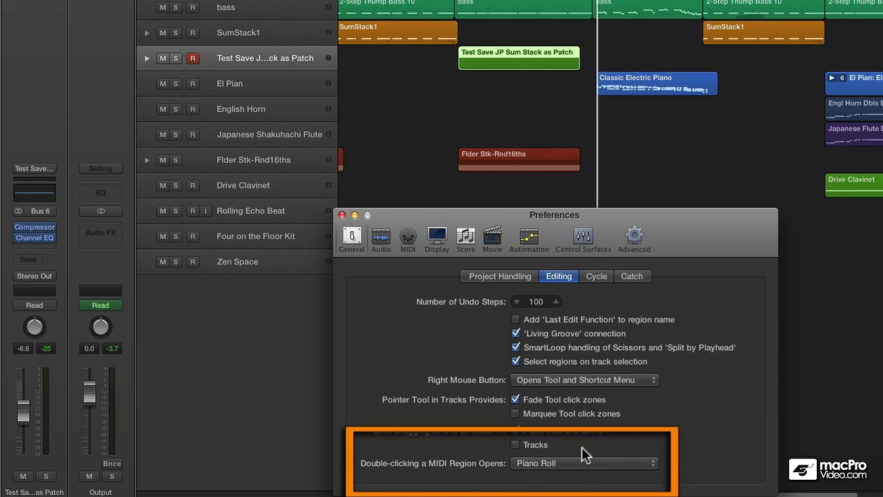
pyautogui.click(585, 466)
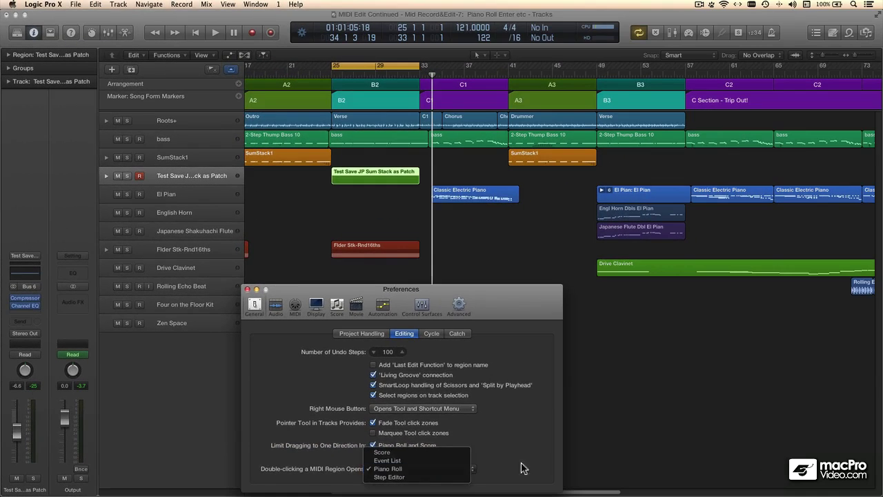
pyautogui.click(522, 468)
pyautogui.click(248, 289)
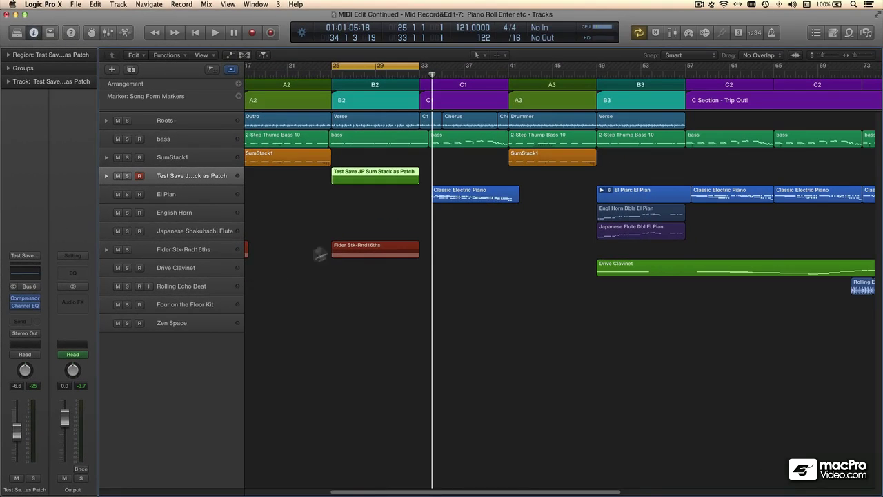
# Open the empty MIDI region in the Piano Roll and hide its MIDI Draw area.
pyautogui.doubleClick(379, 177)
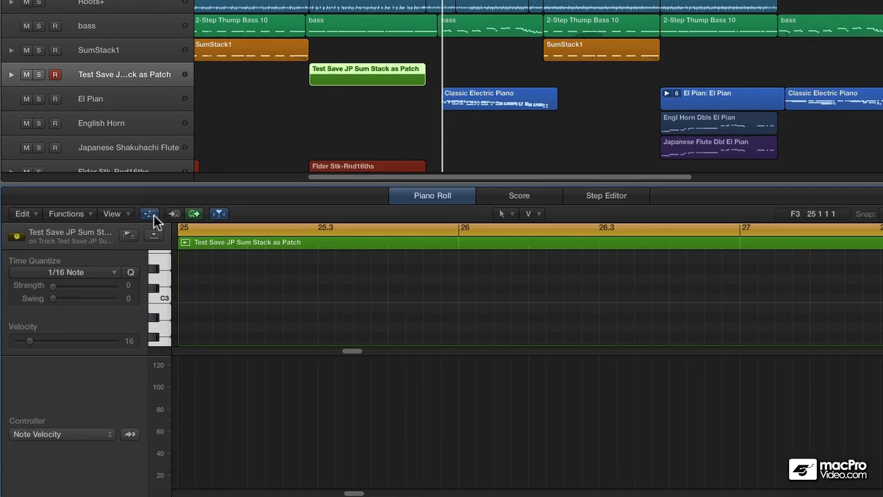
pyautogui.click(151, 213)
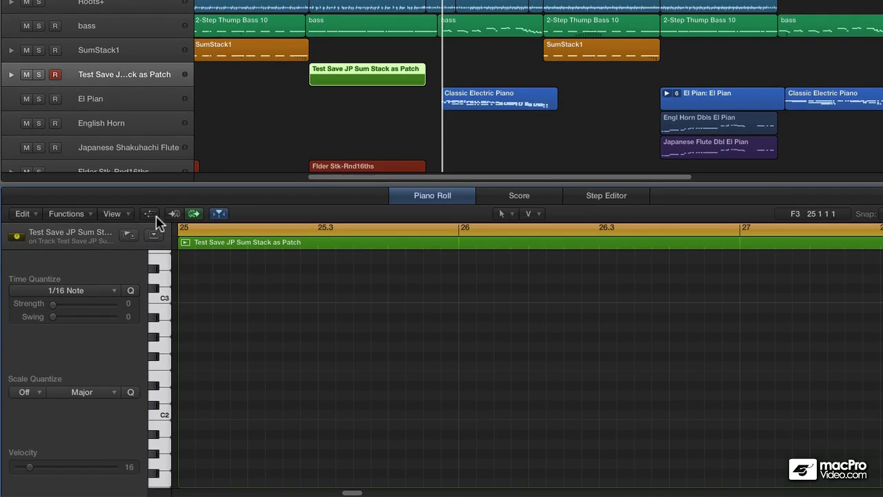
pyautogui.click(153, 216)
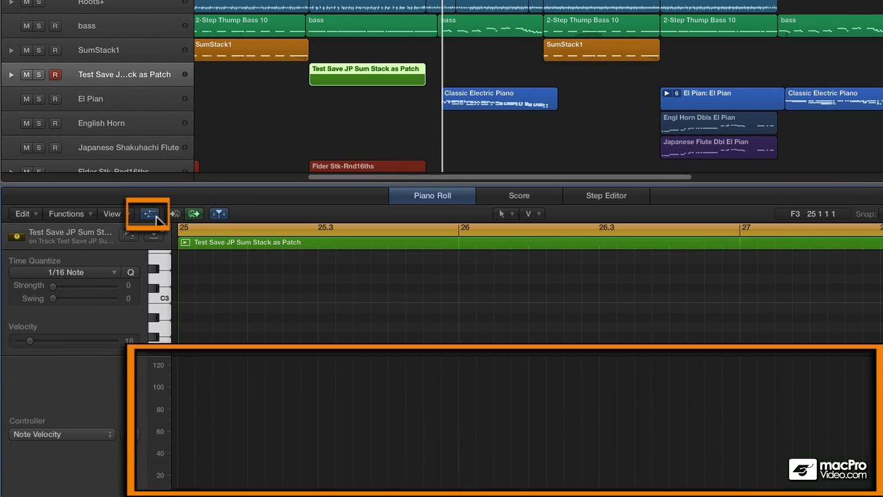
pyautogui.click(153, 215)
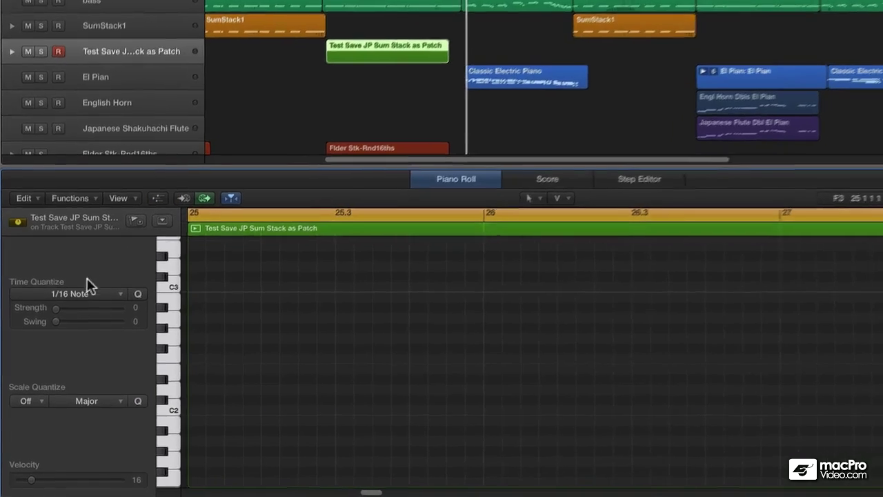
# Hide the Piano Roll's local inspector and show it again.
pyautogui.click(118, 198)
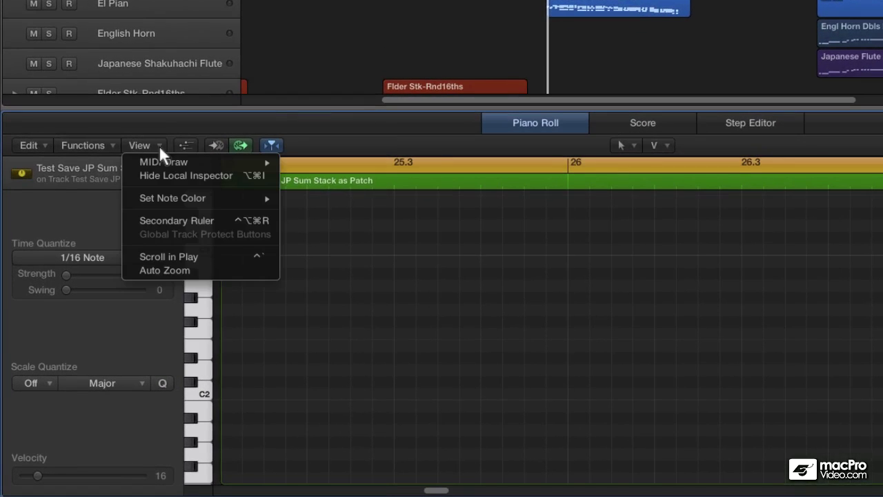
pyautogui.click(212, 177)
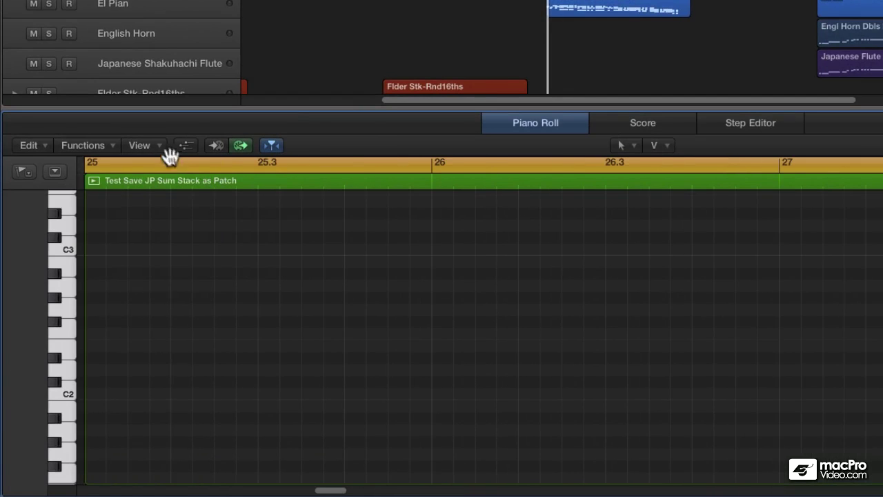
pyautogui.click(162, 147)
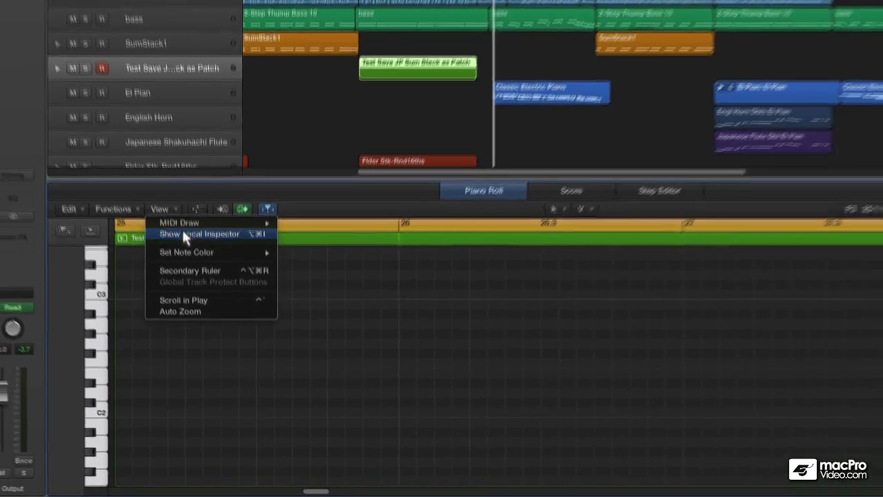
pyautogui.click(183, 234)
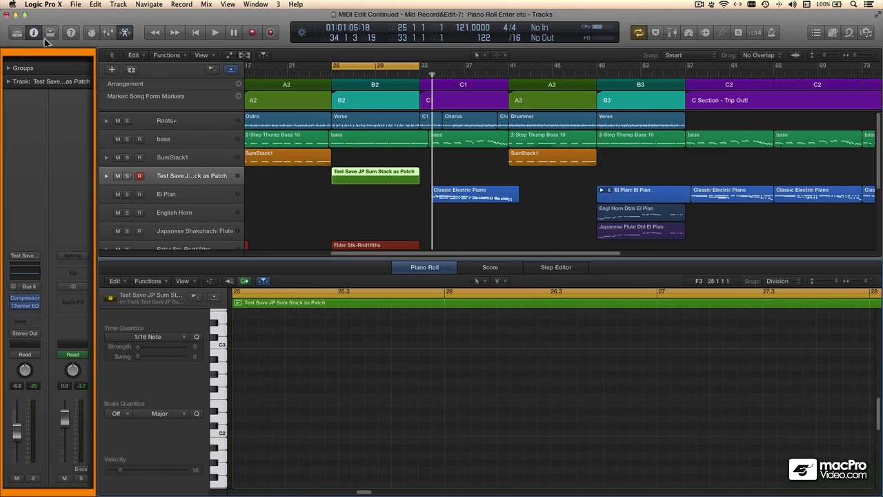
# Hide the main inspector and enlarge the Piano Roll upward, keeping the empty region's track in view.
pyautogui.click(34, 35)
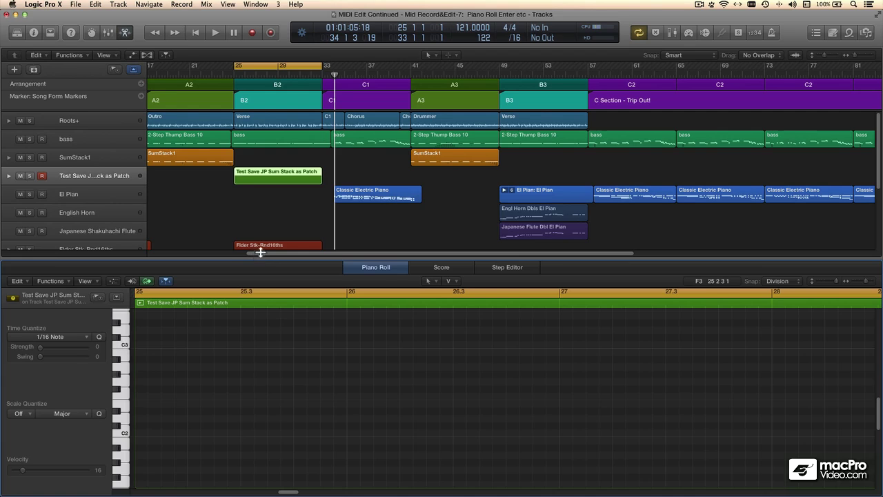
pyautogui.moveTo(261, 253); pyautogui.dragTo(274, 173)
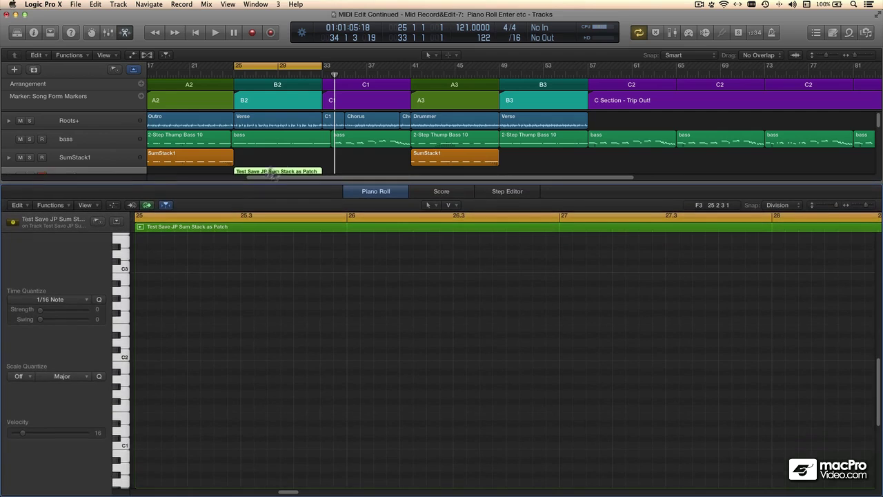
pyautogui.scroll(-3, 278, 150)
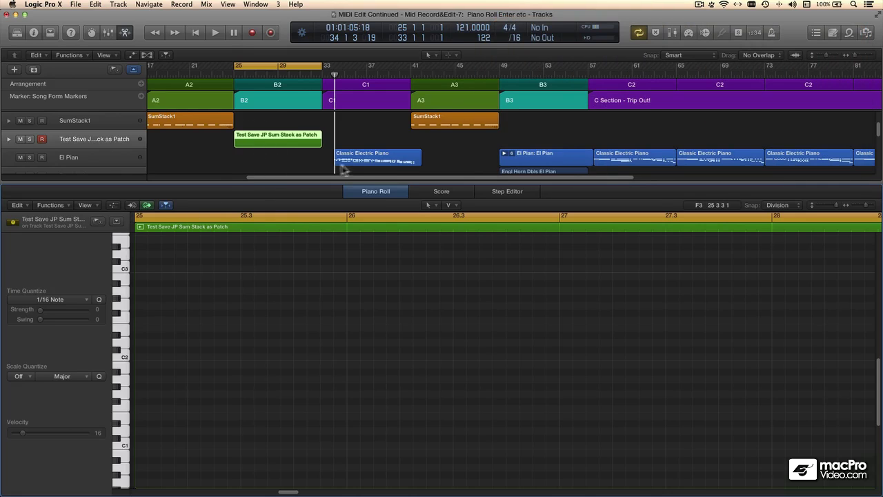
# View the notes of the Classic Electric Piano and SumStack1 regions in the Piano Roll, and return to the empty region.
pyautogui.click(357, 162)
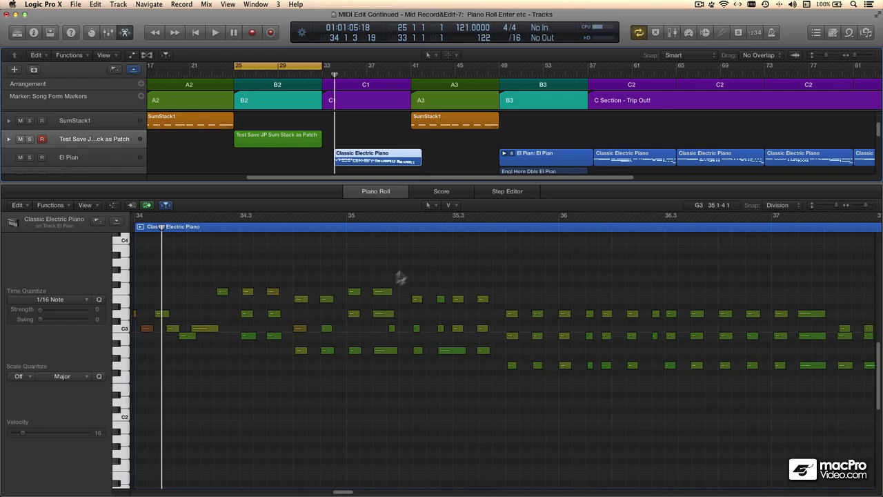
pyautogui.click(455, 124)
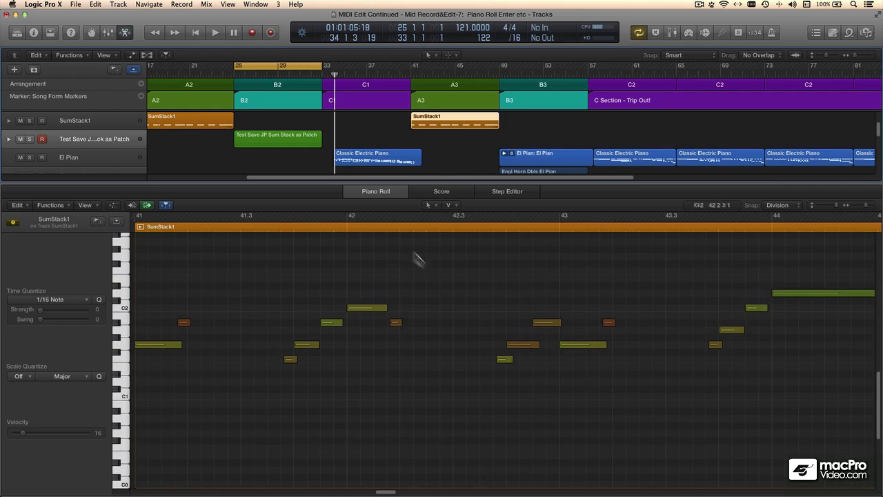
pyautogui.click(292, 139)
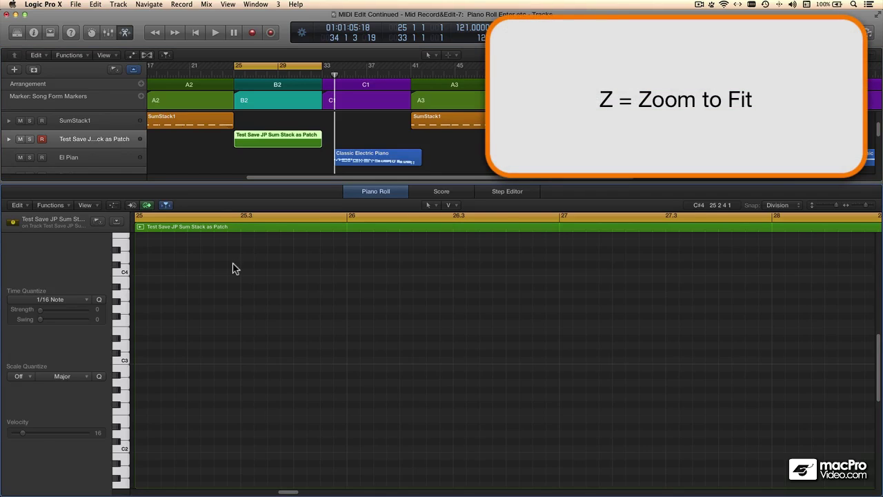
# Fit the whole empty region in the Piano Roll and zoom out horizontally to show space past bar 33.
pyautogui.press('z')
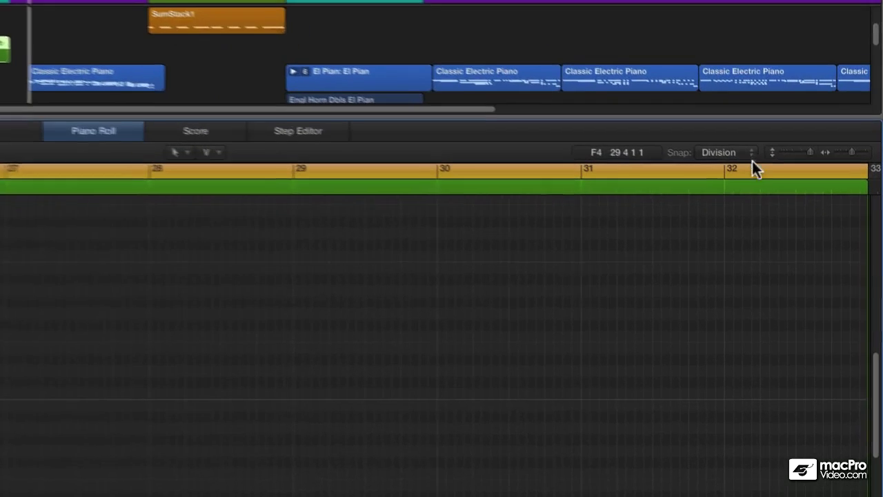
pyautogui.moveTo(851, 146); pyautogui.dragTo(812, 146)
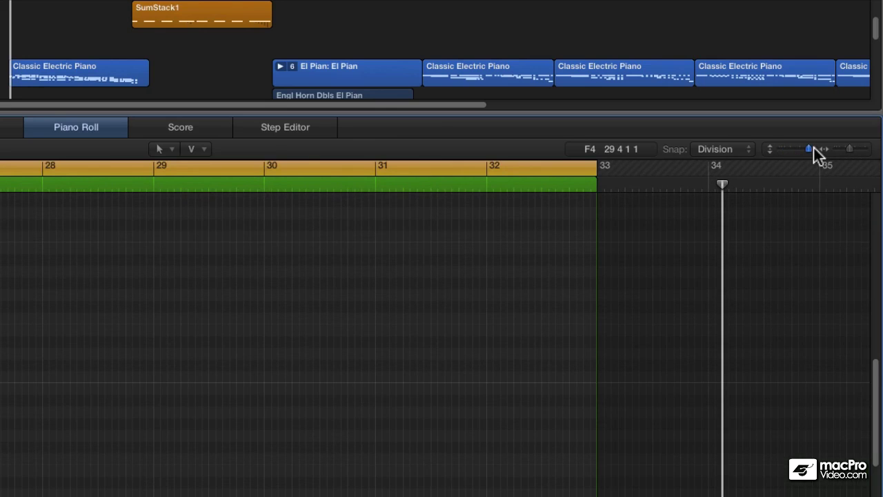